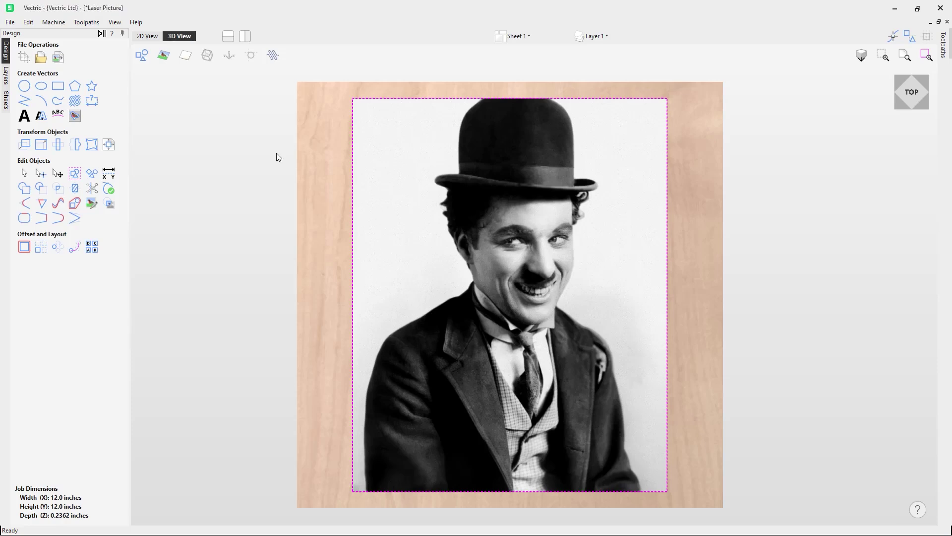
- Start a laser picture toolpath for the photo using the Laser Cutter 3.8W (0.2 mm) - Picture tool
{"action": "left_click", "coordinate": [101, 34]}
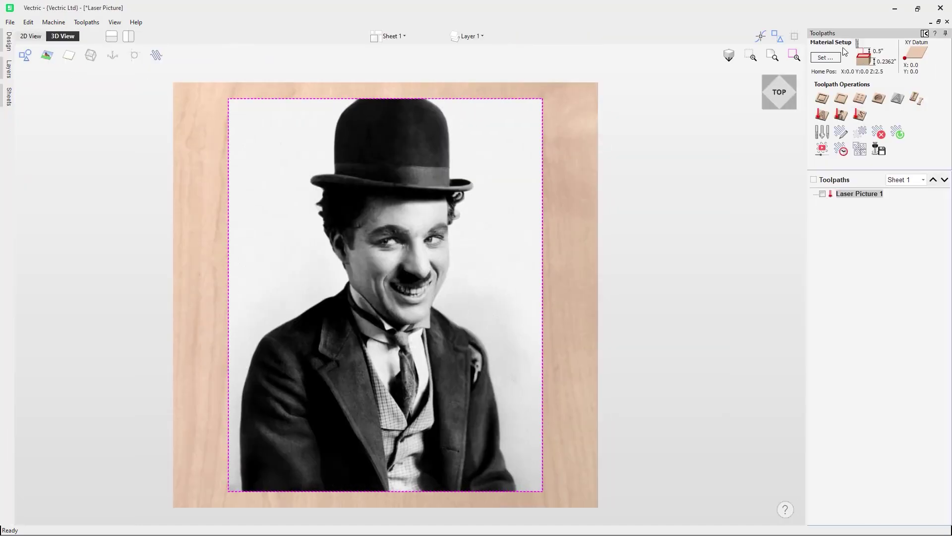
{"action": "left_click", "coordinate": [840, 116]}
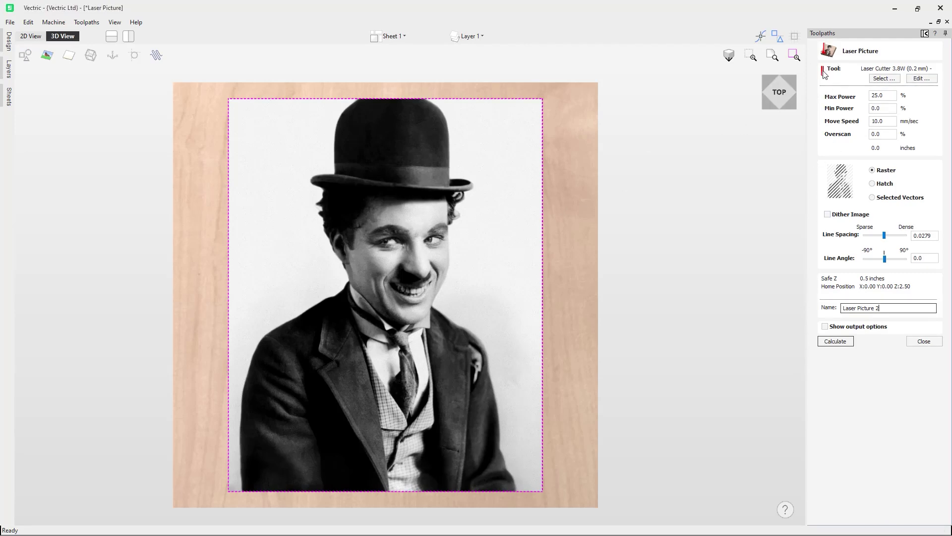
{"action": "left_click", "coordinate": [893, 79]}
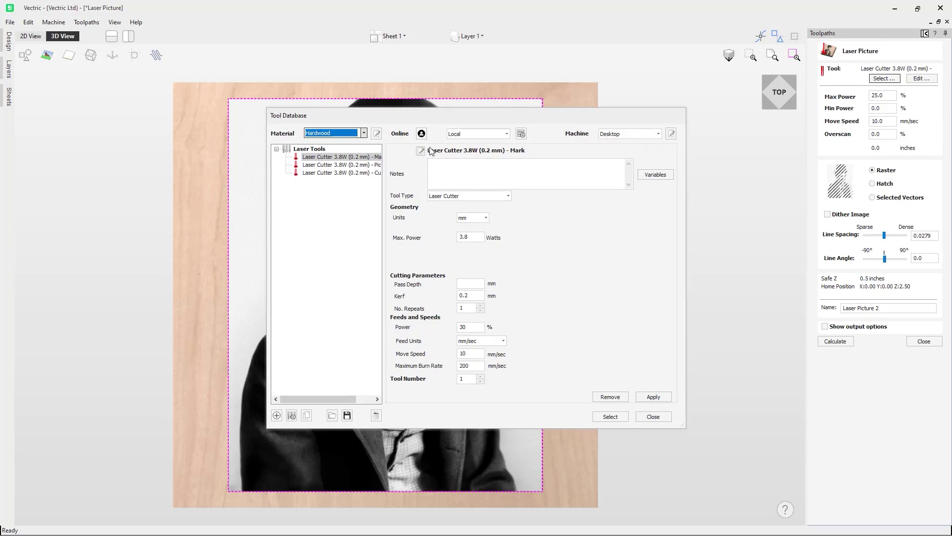
{"action": "left_click", "coordinate": [372, 166]}
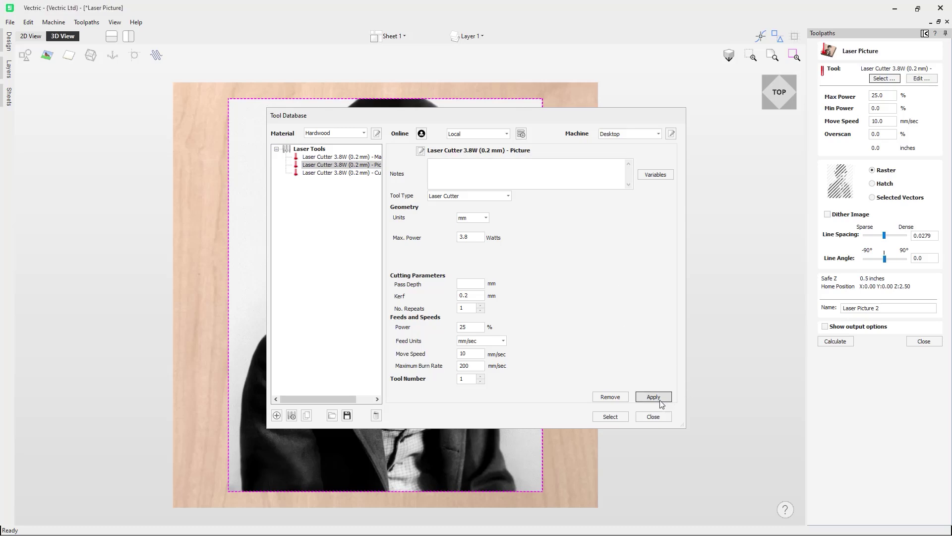
{"action": "left_click", "coordinate": [621, 417]}
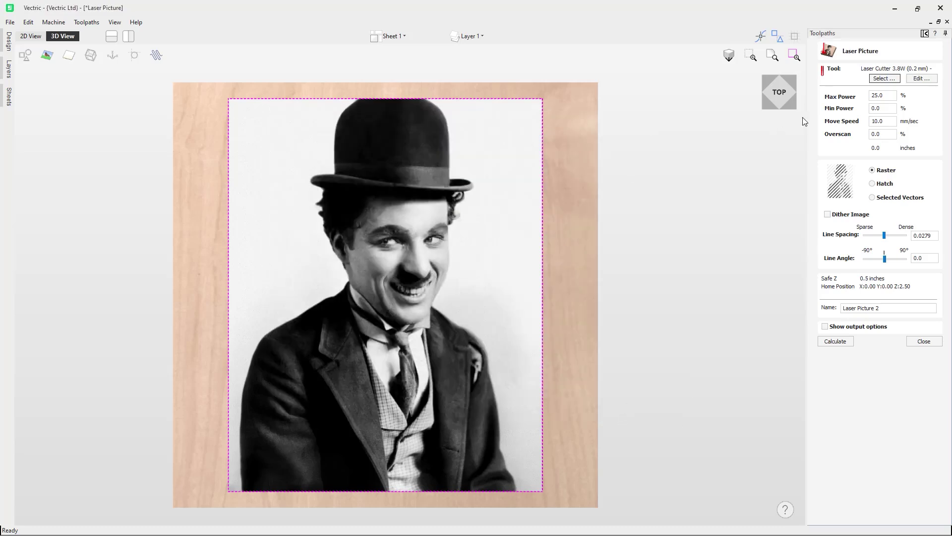
- Inspect the selected laser tool's cutting parameters, feeds and speeds without saving any changes
{"action": "left_click", "coordinate": [924, 79]}
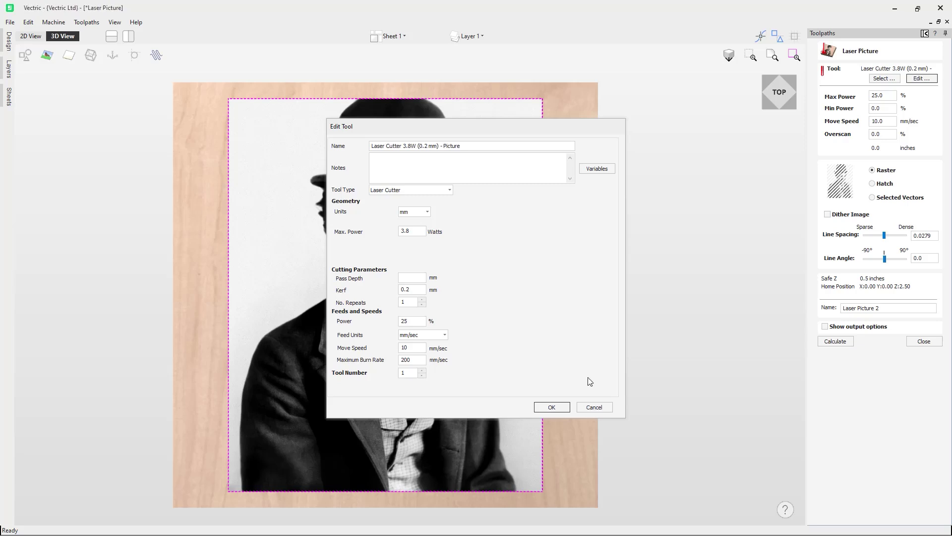
{"action": "left_click", "coordinate": [595, 408]}
{"action": "left_click", "coordinate": [594, 408]}
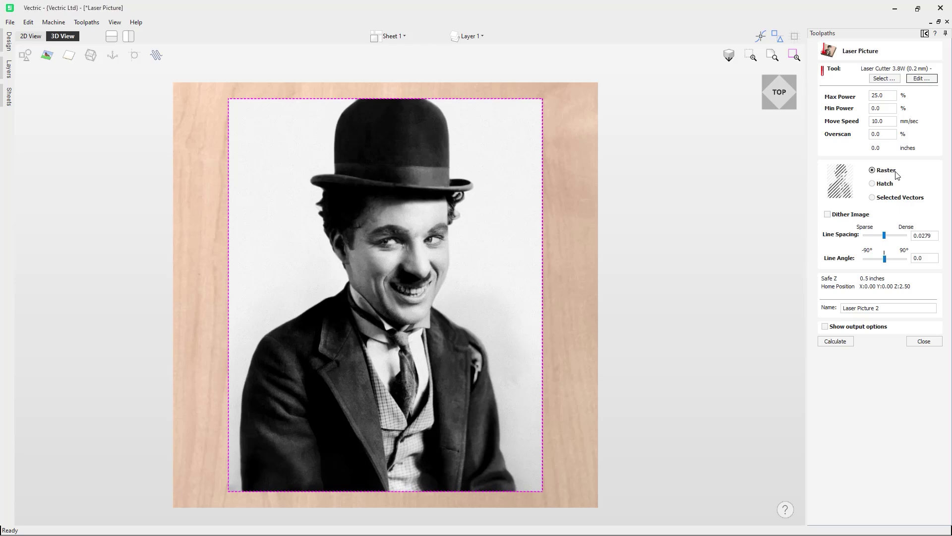
- Calculate a raster toolpath with 0.04 line spacing and a 45° line angle, and preview it on the material
{"action": "left_click", "coordinate": [872, 184]}
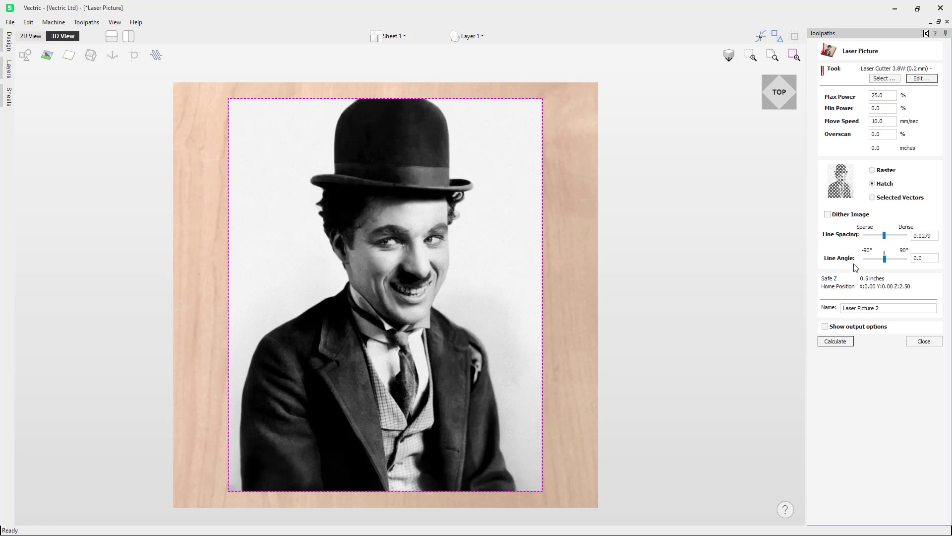
{"action": "left_click", "coordinate": [883, 175]}
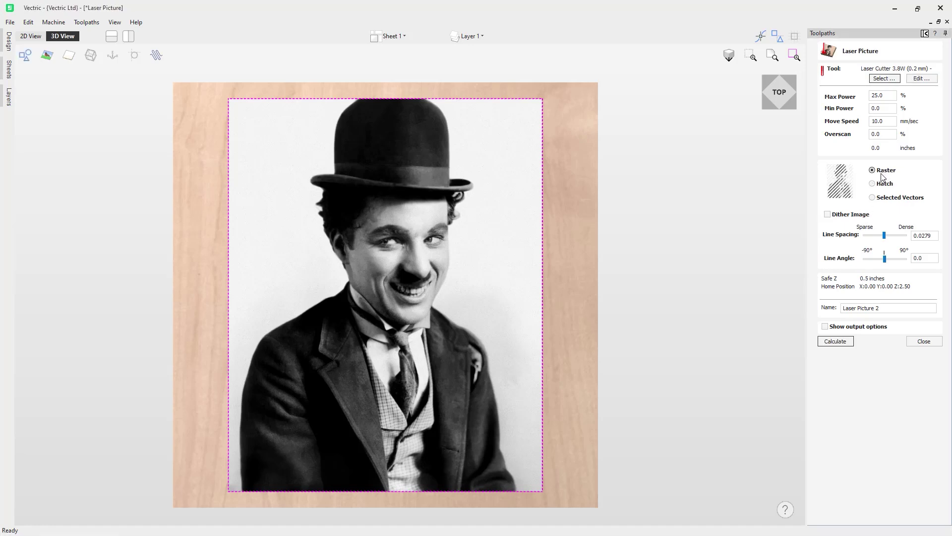
{"action": "double_click", "coordinate": [935, 237]}
{"action": "type", "text": "0.04"}
{"action": "left_click_drag", "start_coordinate": [929, 260], "coordinate": [906, 261]}
{"action": "type", "text": "45"}
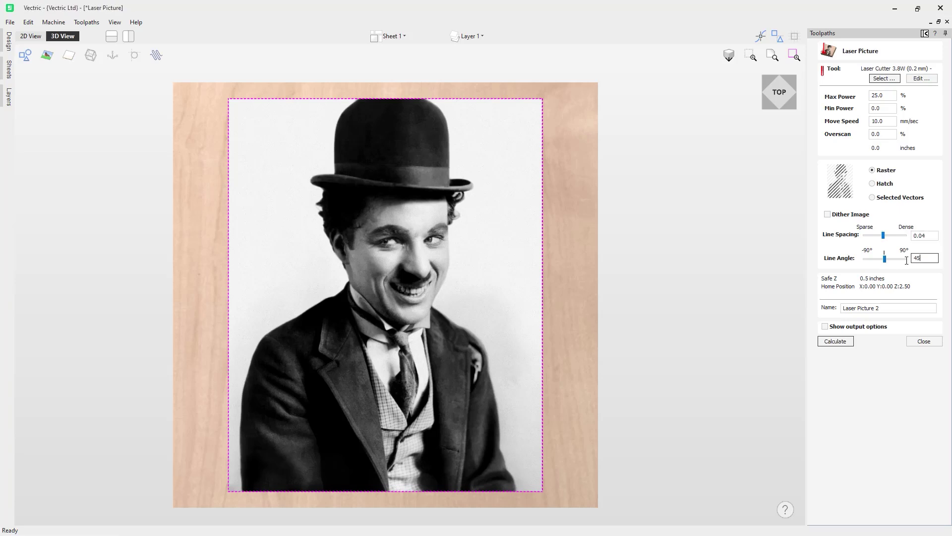
{"action": "left_click", "coordinate": [842, 342]}
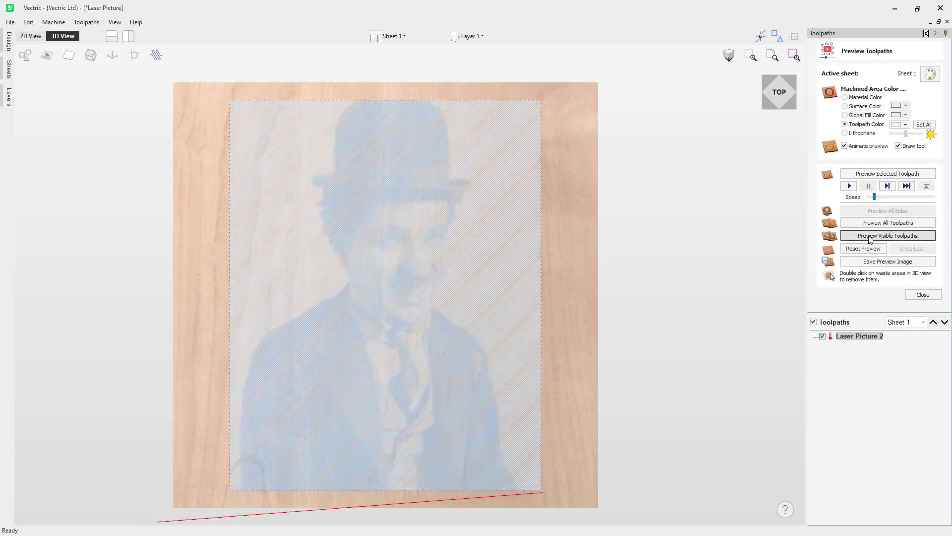
{"action": "left_click", "coordinate": [871, 237]}
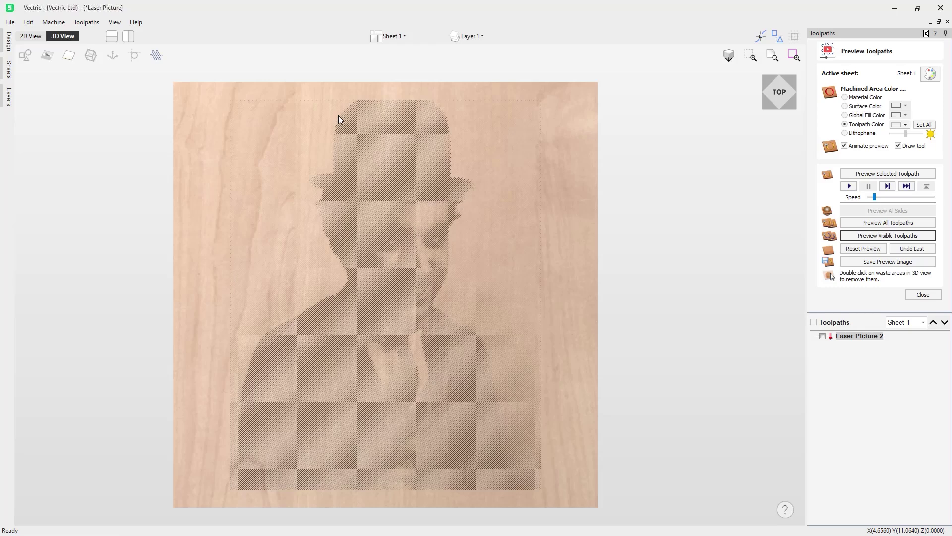
- Reset the preview and recalculate Laser Picture 2 with the Hatch pattern, previewing the result
{"action": "left_click", "coordinate": [862, 248]}
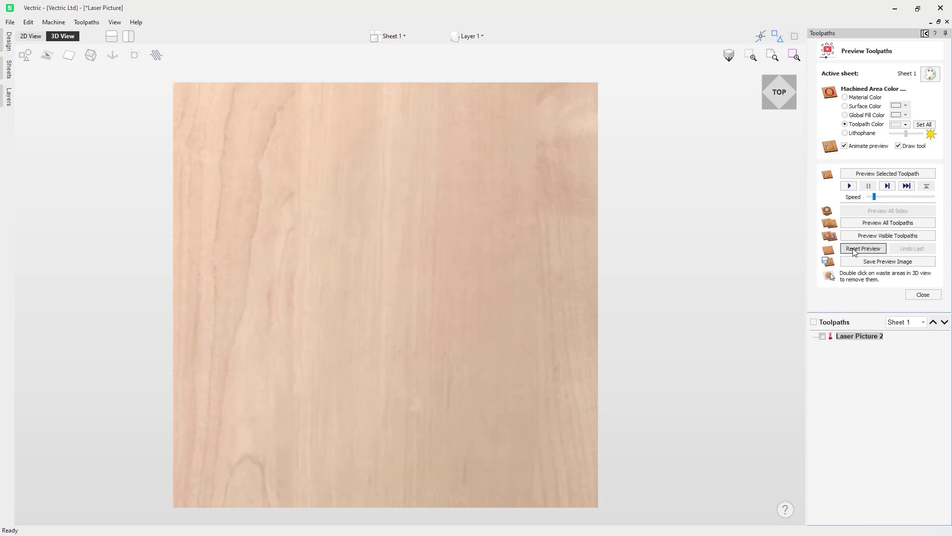
{"action": "double_click", "coordinate": [860, 340]}
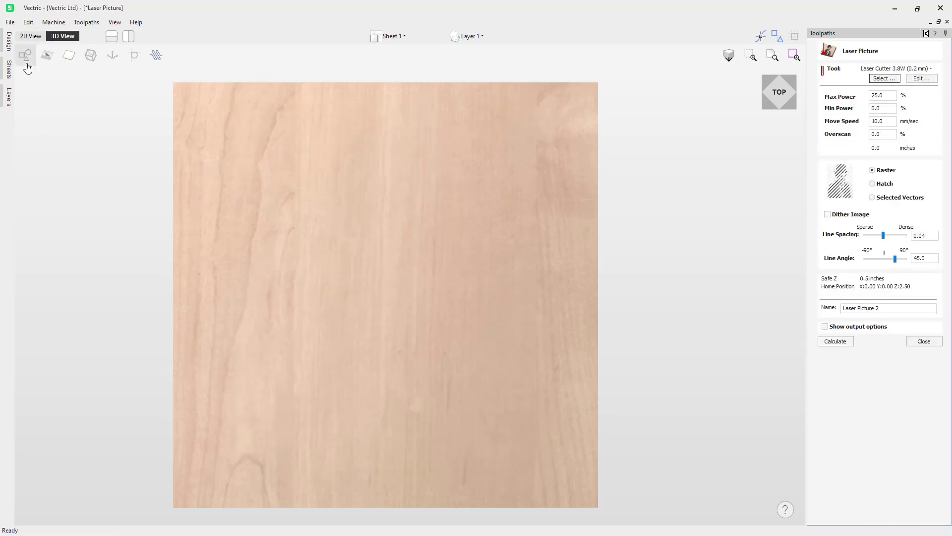
{"action": "left_click", "coordinate": [47, 56]}
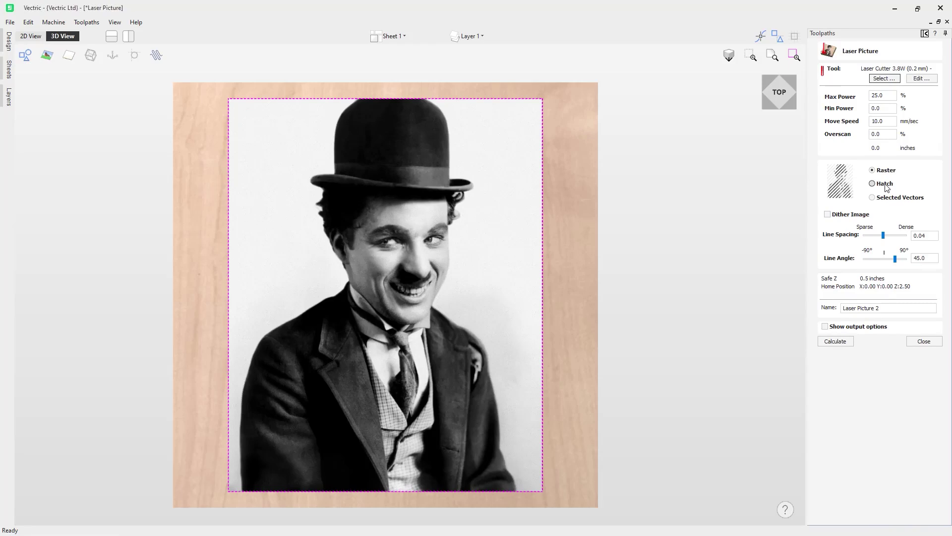
{"action": "left_click", "coordinate": [885, 185]}
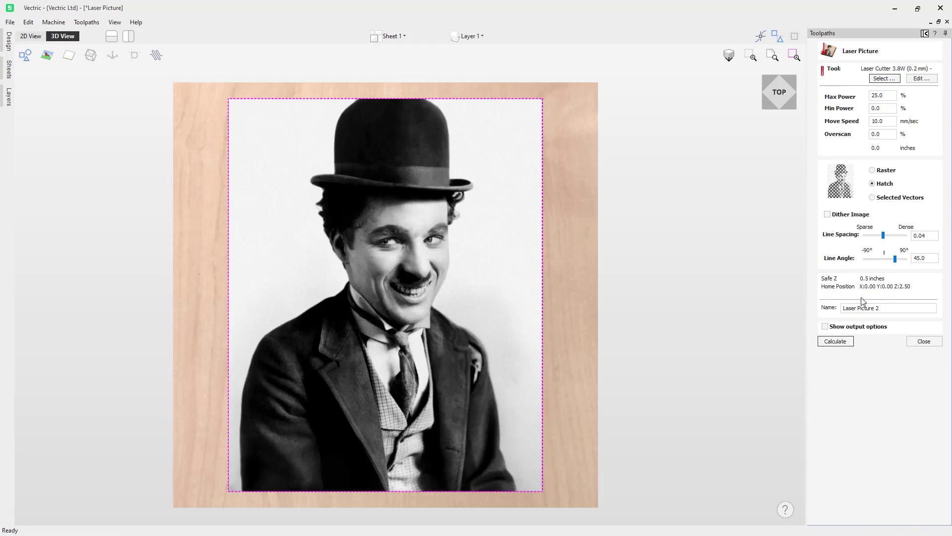
{"action": "left_click", "coordinate": [844, 342]}
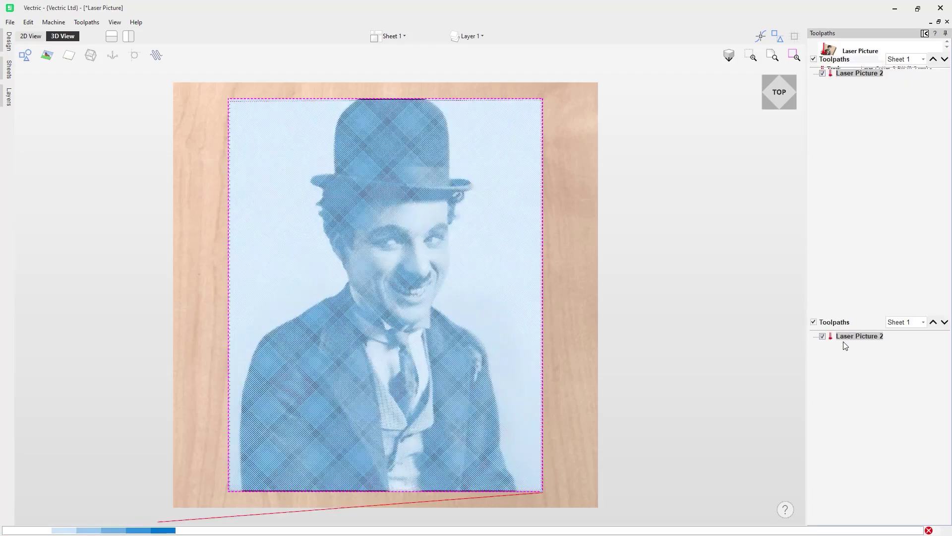
{"action": "left_click", "coordinate": [874, 236]}
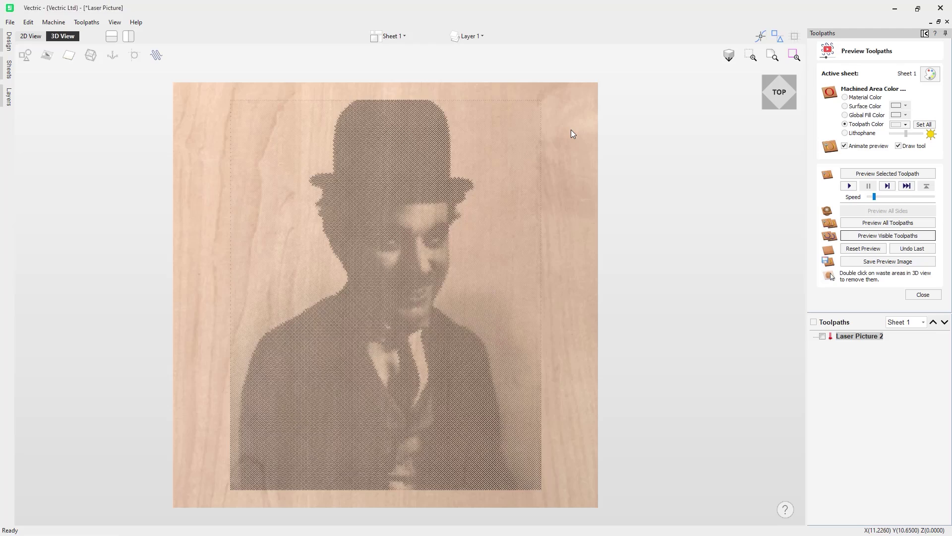
- Clear the preview and reopen Laser Picture 2, setting its line angle to 0 and enabling Dither Image
{"action": "left_click", "coordinate": [864, 248]}
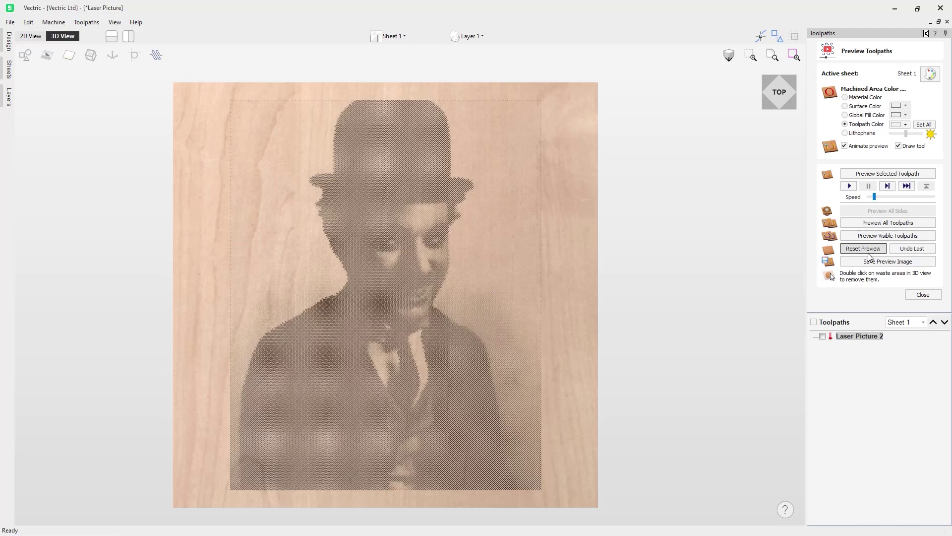
{"action": "double_click", "coordinate": [860, 337]}
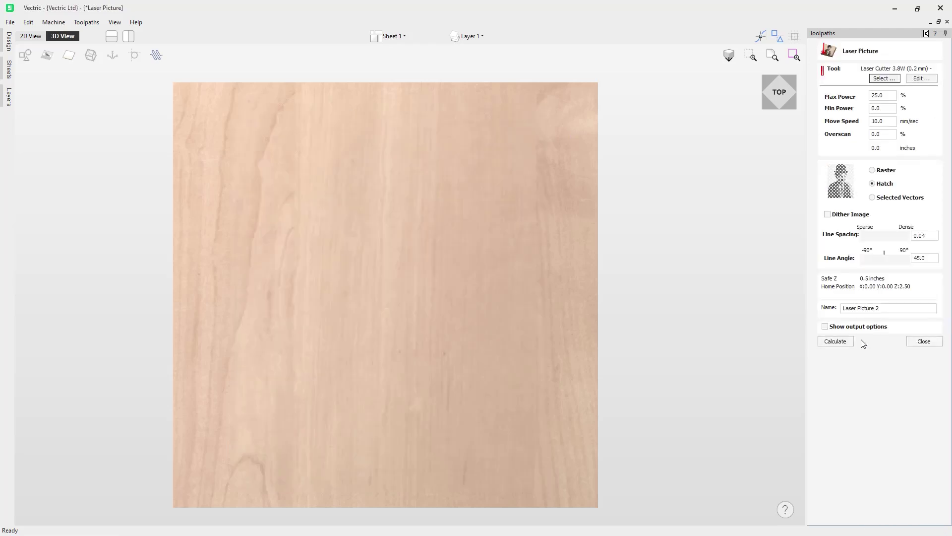
{"action": "left_click", "coordinate": [47, 55]}
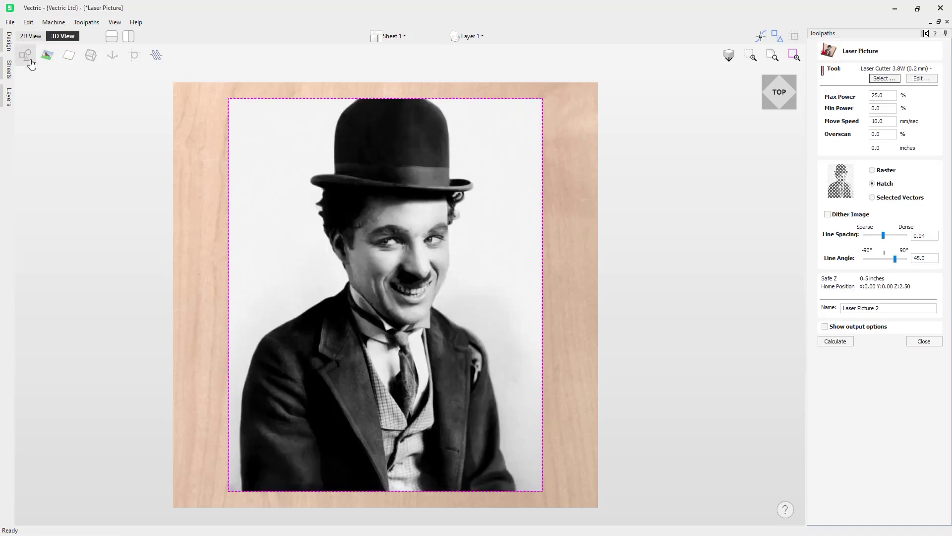
{"action": "left_click", "coordinate": [883, 174]}
{"action": "left_click", "coordinate": [891, 183]}
{"action": "left_click_drag", "start_coordinate": [896, 259], "coordinate": [884, 259]}
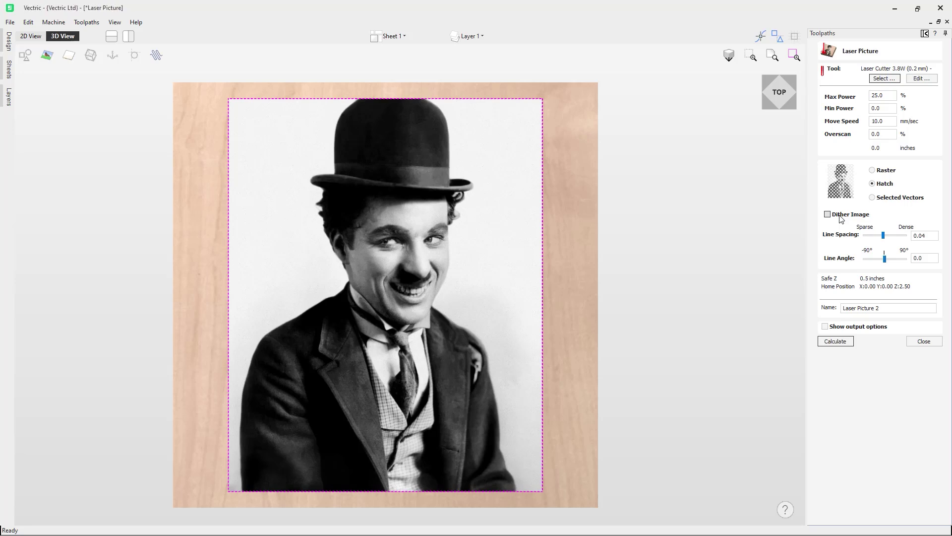
{"action": "type", "text": "45"}
{"action": "key", "text": "Tab"}
{"action": "left_click", "coordinate": [828, 215]}
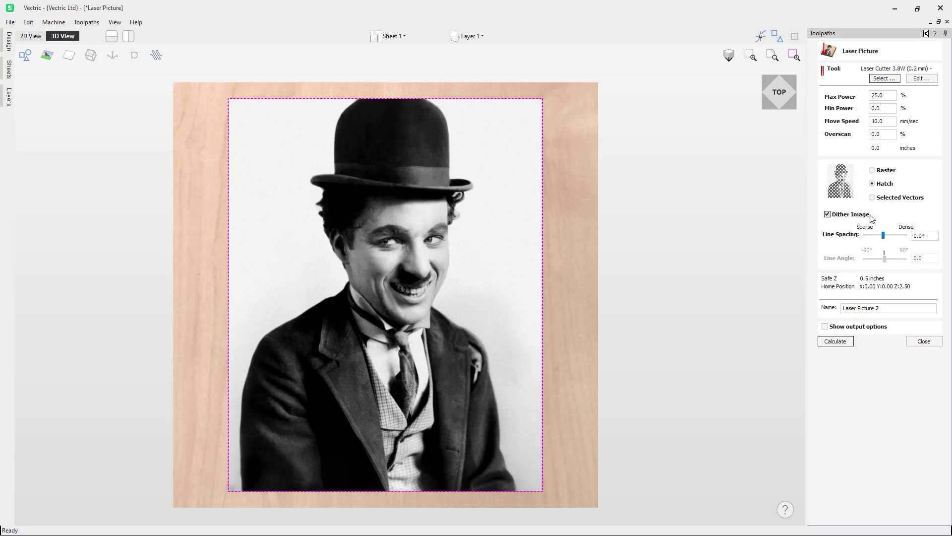
- Calculate and preview the dithered toolpath using the Raster pattern with a line spacing of 0.0185
{"action": "left_click", "coordinate": [886, 171]}
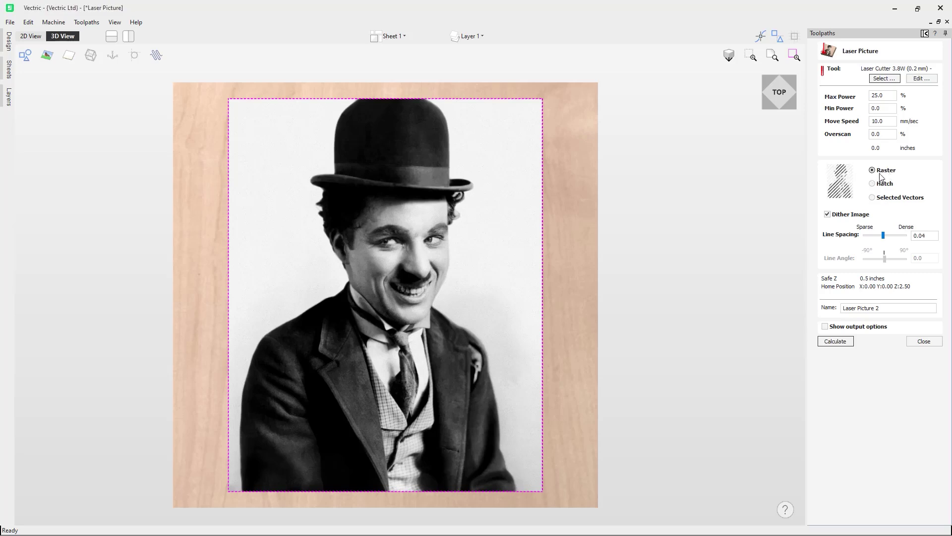
{"action": "left_click", "coordinate": [855, 217]}
{"action": "left_click", "coordinate": [856, 219]}
{"action": "left_click_drag", "start_coordinate": [885, 235], "coordinate": [891, 241]}
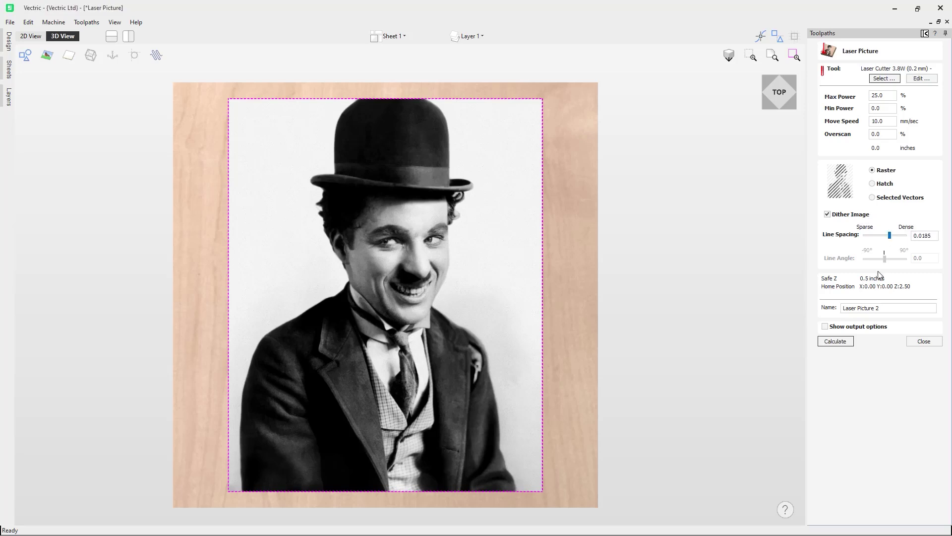
{"action": "left_click", "coordinate": [843, 342]}
{"action": "left_click", "coordinate": [872, 236]}
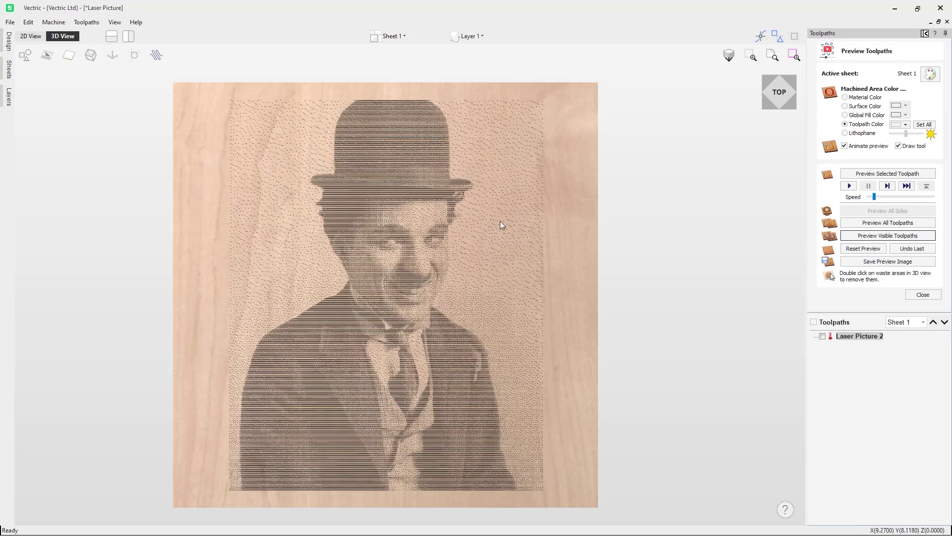
{"action": "scroll", "coordinate": [496, 124], "scroll_direction": "up", "scroll_amount": 2}
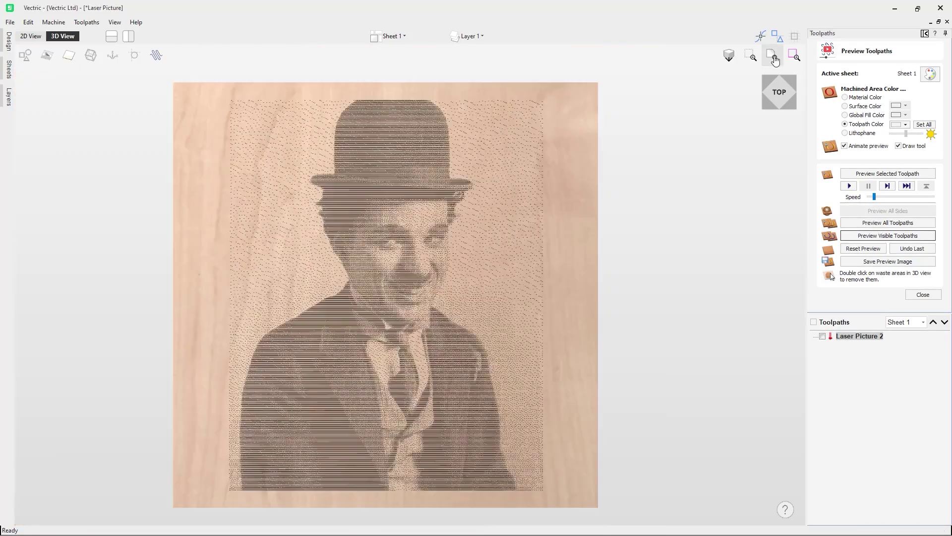
{"action": "left_click", "coordinate": [772, 55]}
- Reset the preview and switch the Laser Picture 2 toolpath's pattern to Selected Vectors, with the photo shown
{"action": "left_click", "coordinate": [863, 249]}
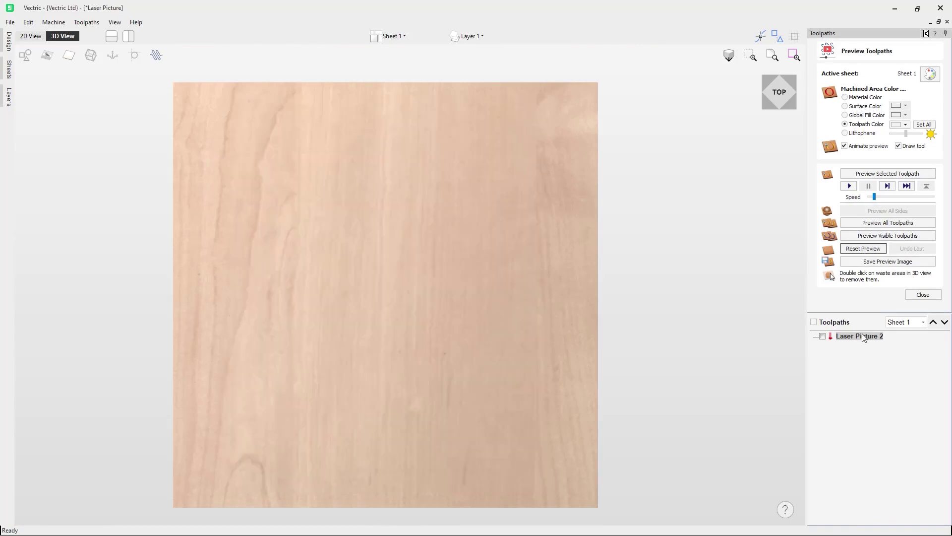
{"action": "double_click", "coordinate": [861, 336]}
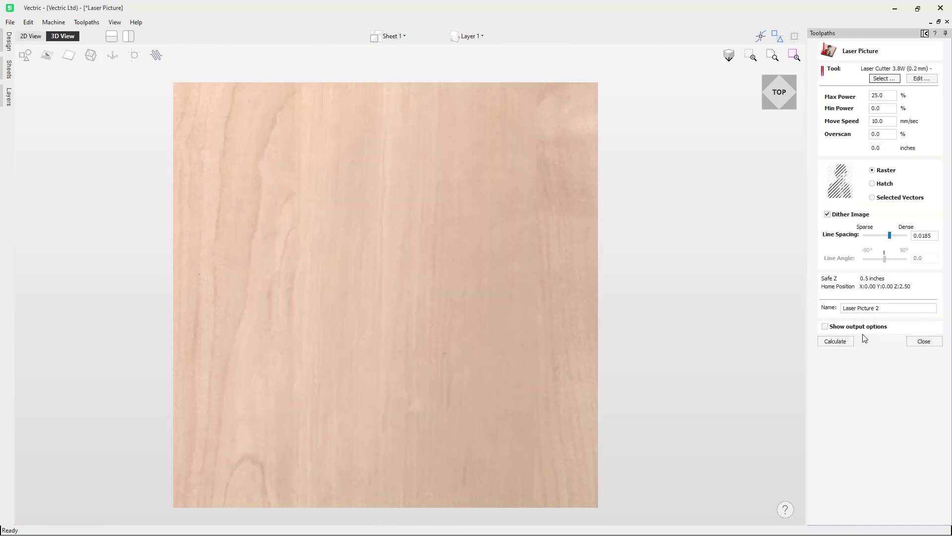
{"action": "left_click", "coordinate": [48, 57]}
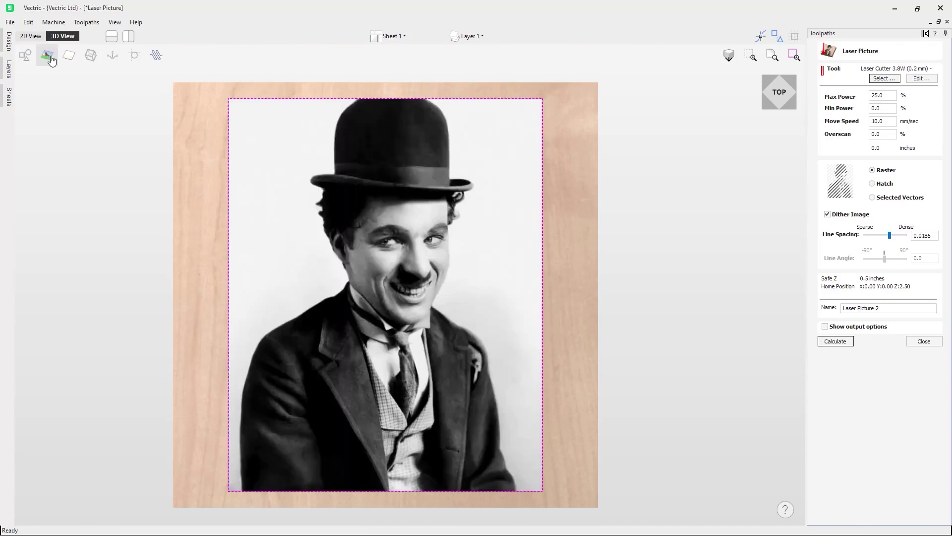
{"action": "left_click", "coordinate": [872, 198]}
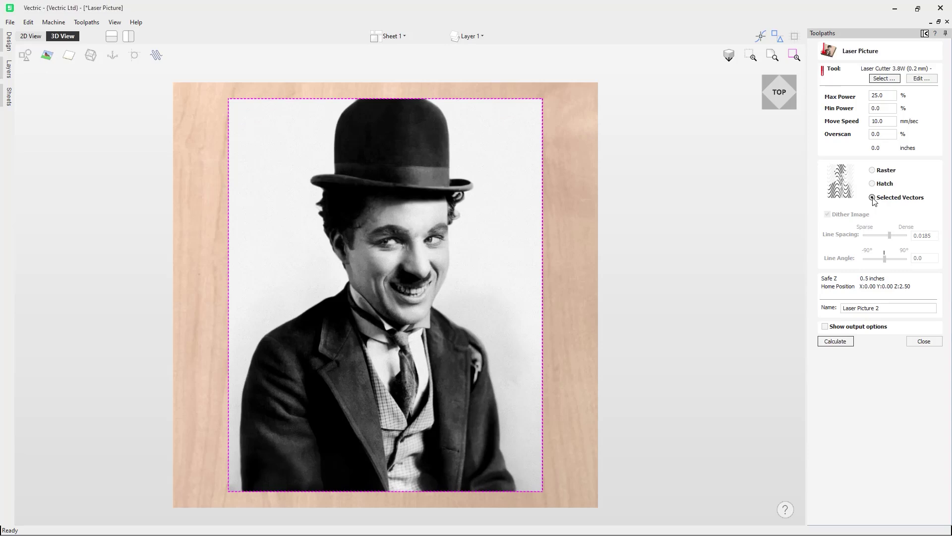
- Show the 2D and 3D views side by side and draw a square-cornered rectangle about 8.9 x 11.2 inches around the photo
{"action": "left_click", "coordinate": [130, 37]}
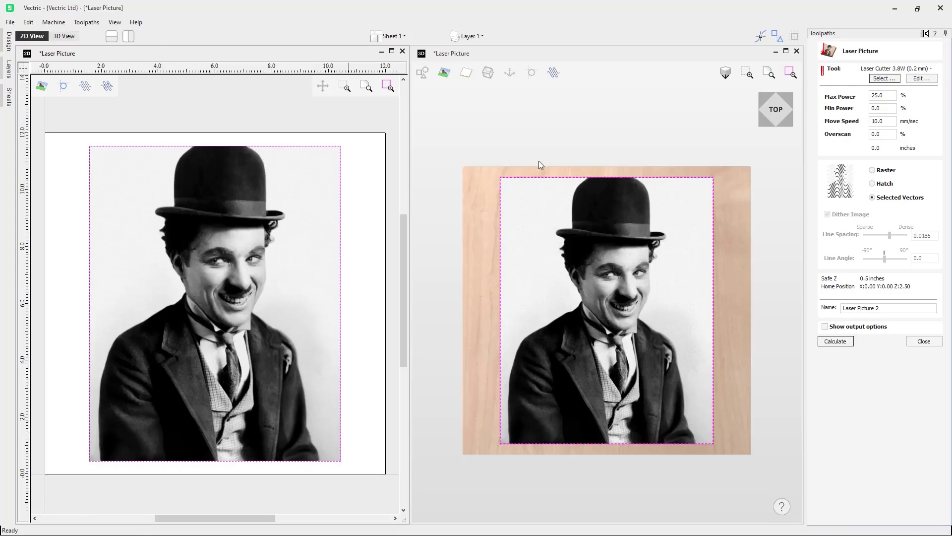
{"action": "left_click", "coordinate": [924, 34]}
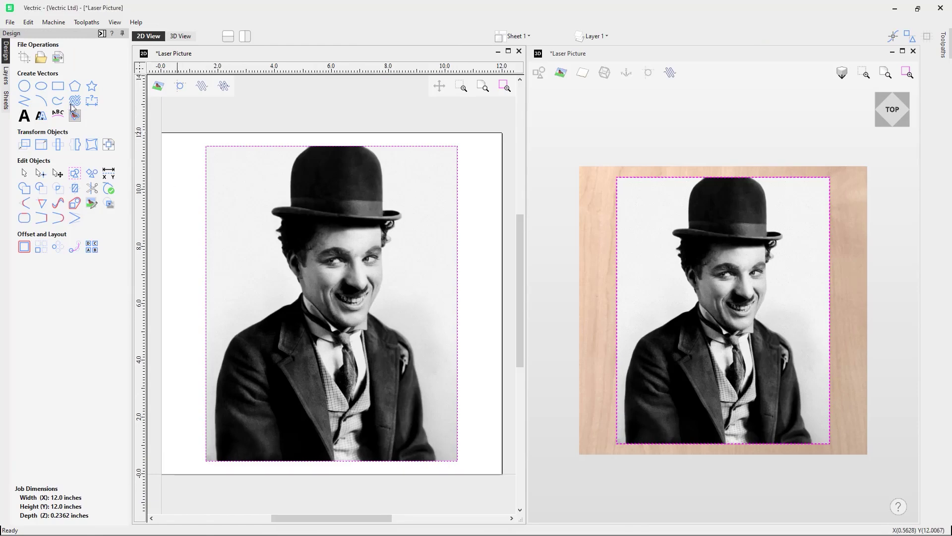
{"action": "left_click", "coordinate": [58, 86]}
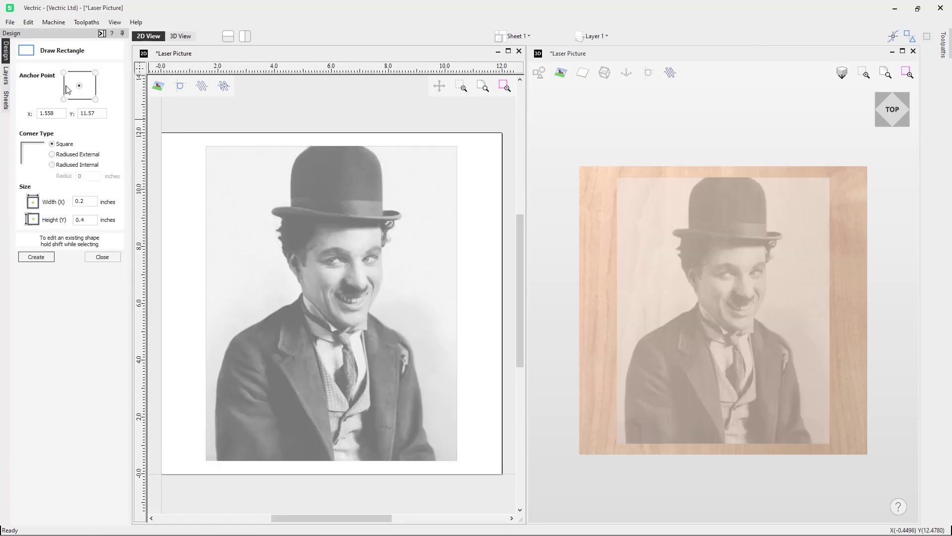
{"action": "left_click_drag", "start_coordinate": [205, 144], "coordinate": [459, 463]}
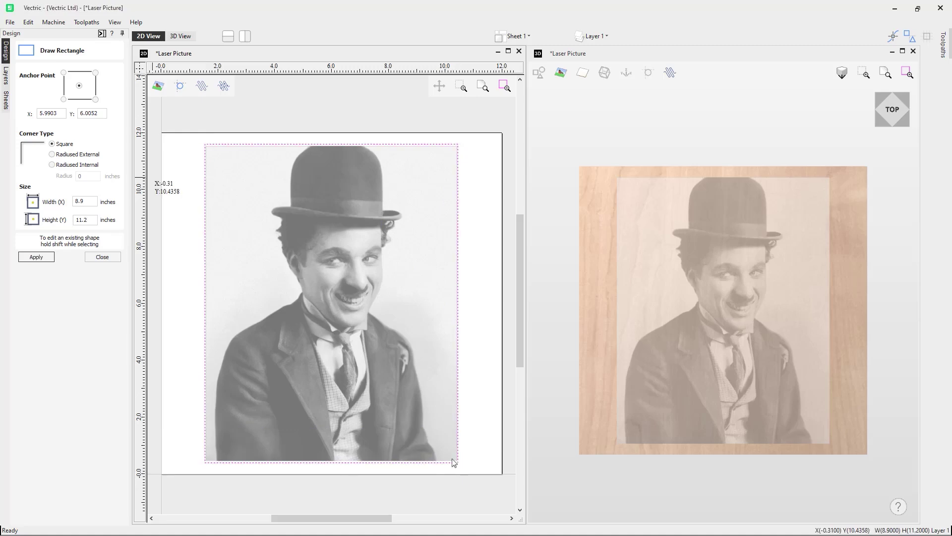
- Fill the rectangle with a wavy vector texture at 0 degrees, 0.04-inch maximum spacing, 0.28-inch amplitude and 1-inch wavelength
{"action": "left_click", "coordinate": [102, 257]}
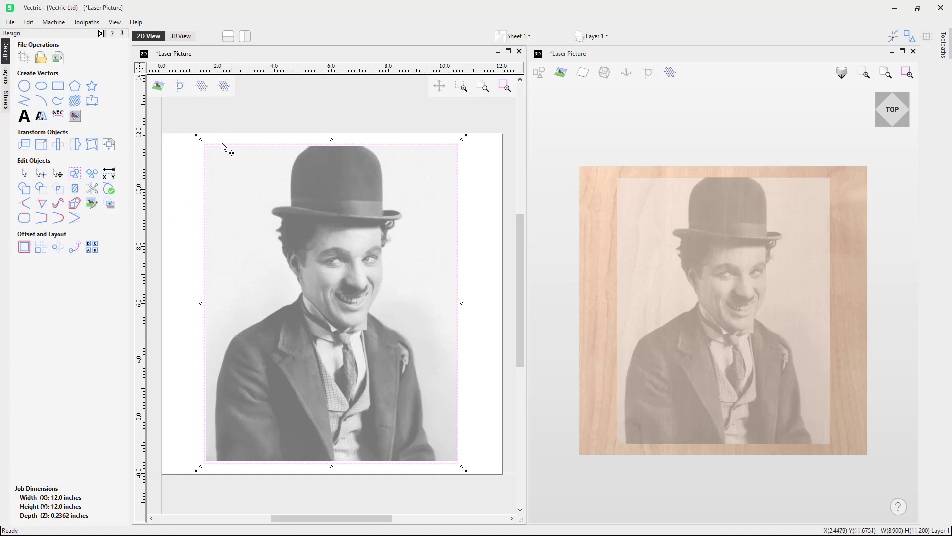
{"action": "left_click", "coordinate": [74, 103]}
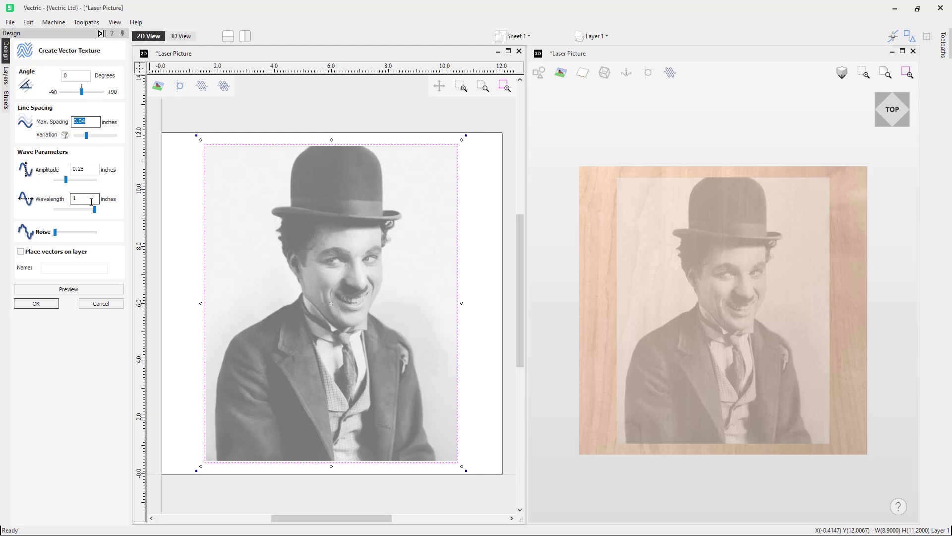
{"action": "left_click", "coordinate": [103, 292]}
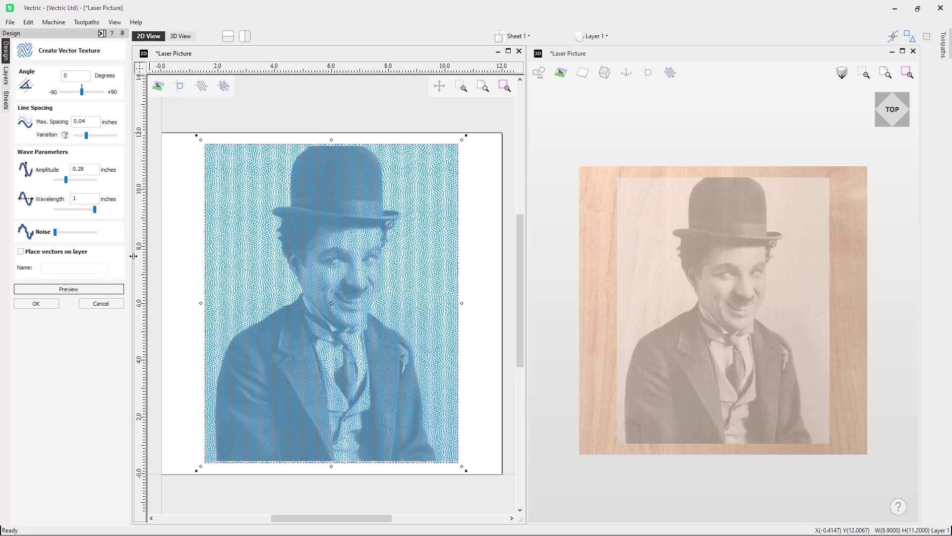
{"action": "scroll", "coordinate": [200, 218], "scroll_direction": "up", "scroll_amount": 4}
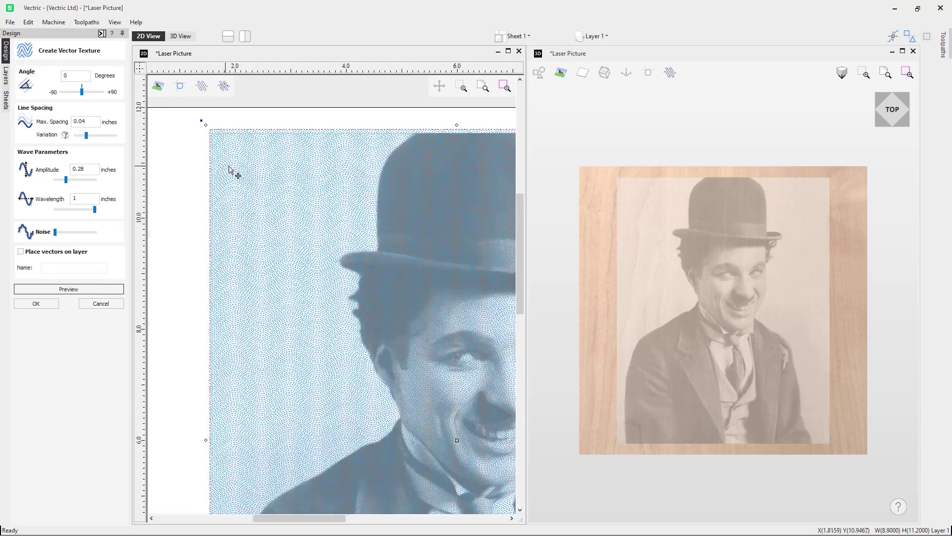
{"action": "scroll", "coordinate": [221, 176], "scroll_direction": "down", "scroll_amount": 2}
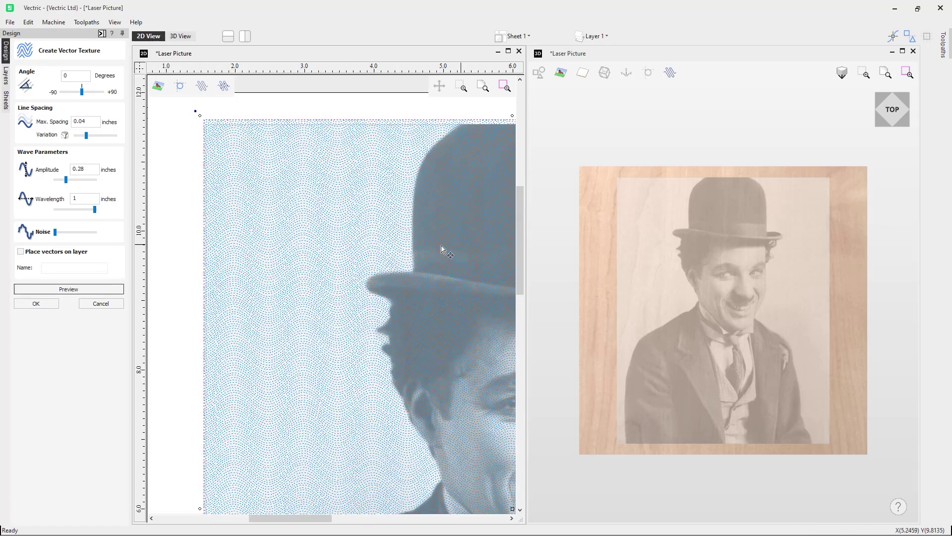
{"action": "left_click", "coordinate": [36, 303]}
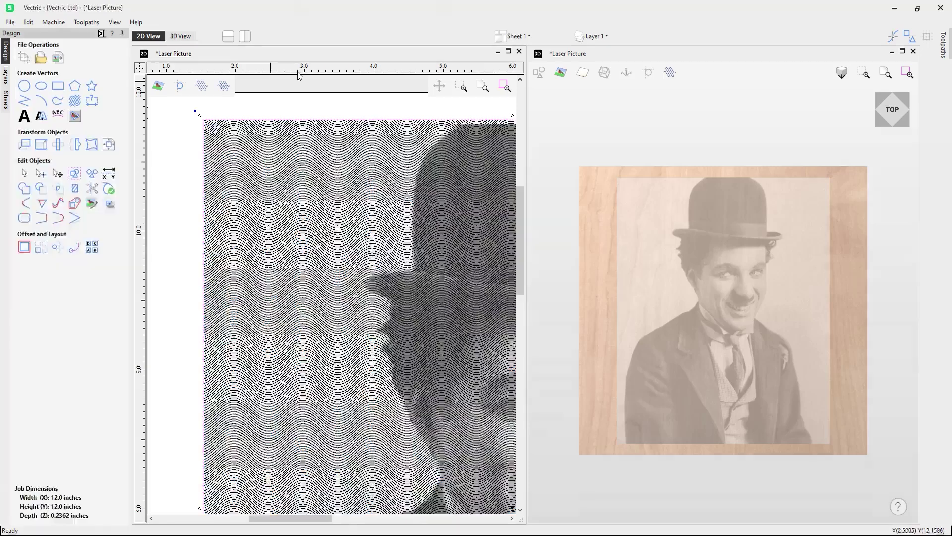
- Return to the open Laser Picture 2 toolpath settings and select both the photo and the wavy texture vectors
{"action": "left_click", "coordinate": [484, 88]}
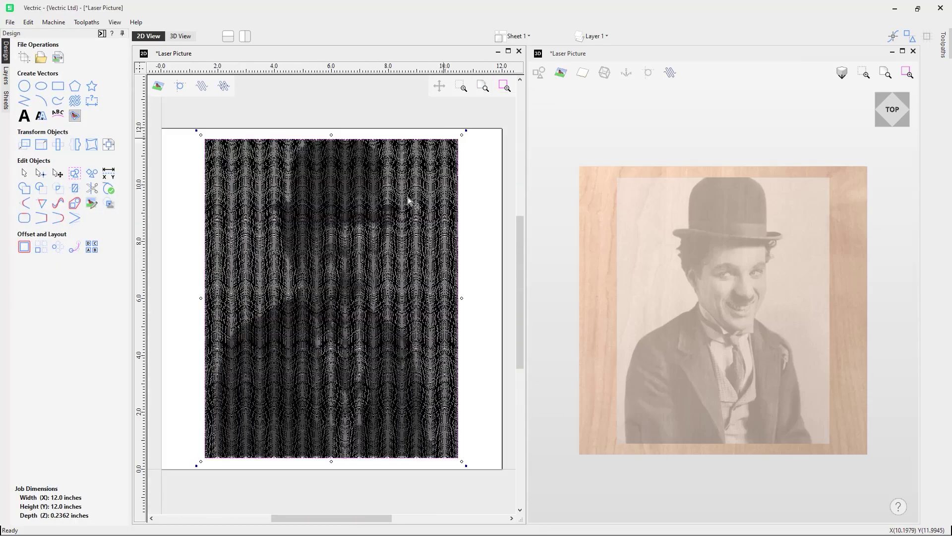
{"action": "left_click", "coordinate": [102, 33]}
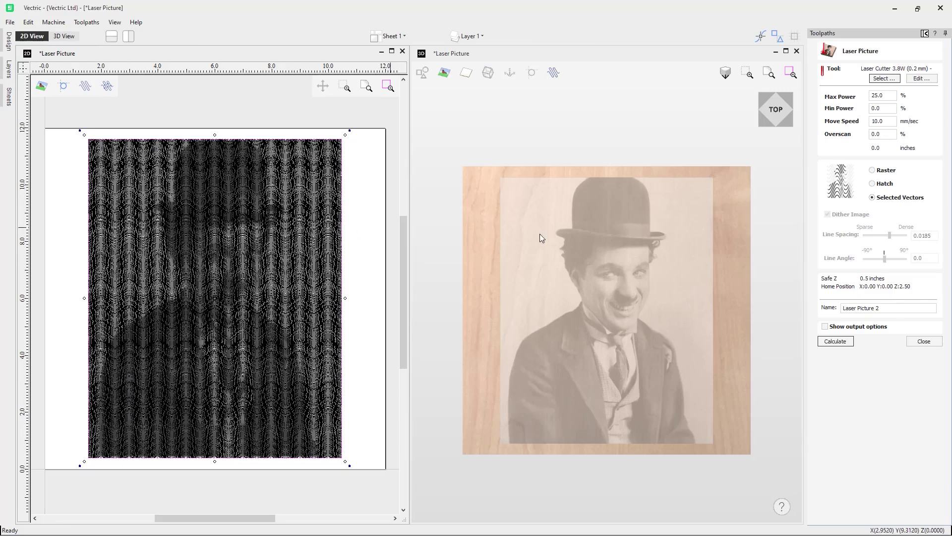
{"action": "left_click", "coordinate": [559, 294]}
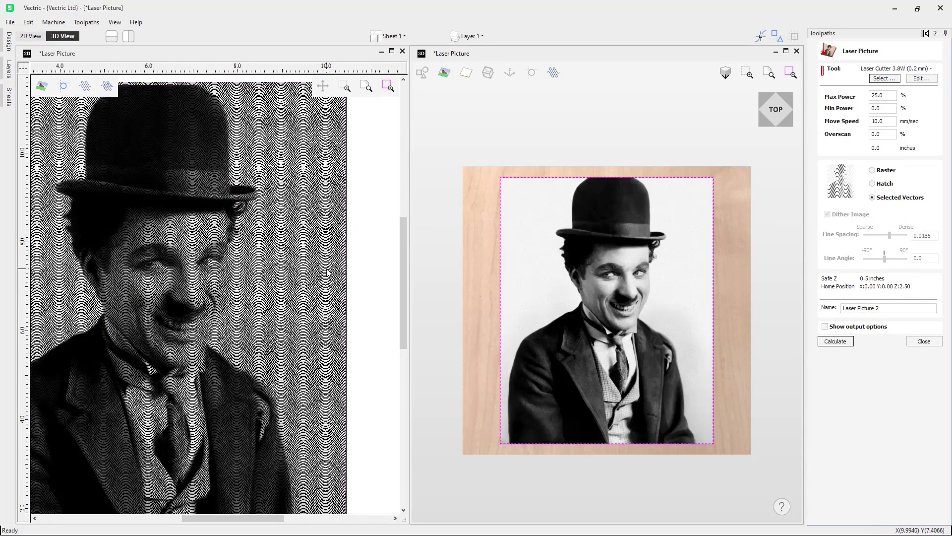
{"action": "scroll", "coordinate": [328, 263], "scroll_direction": "up", "scroll_amount": 3}
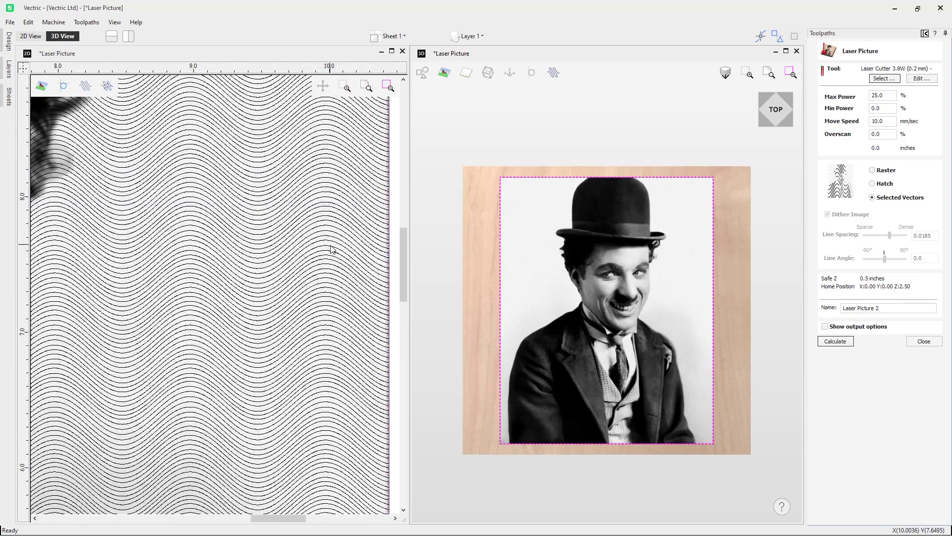
{"action": "left_click", "coordinate": [334, 251]}
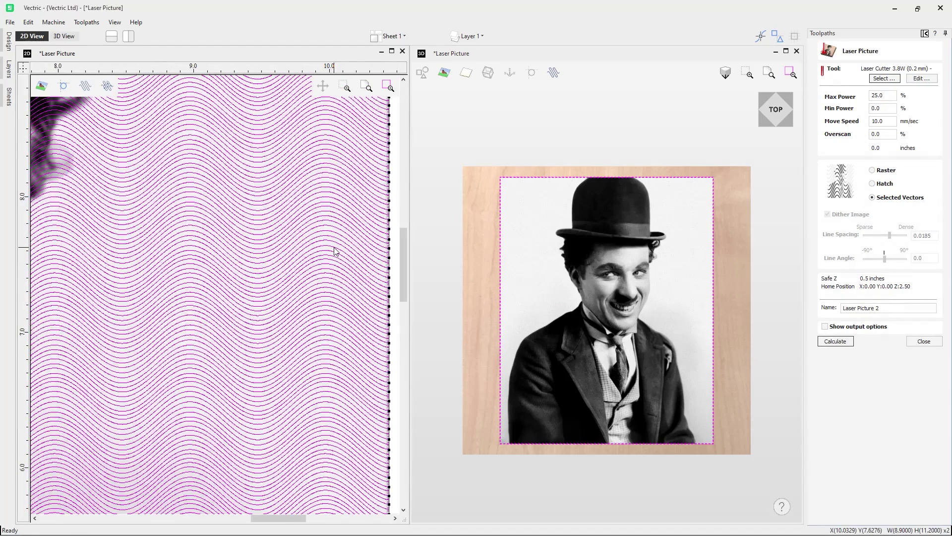
{"action": "left_click", "coordinate": [367, 88]}
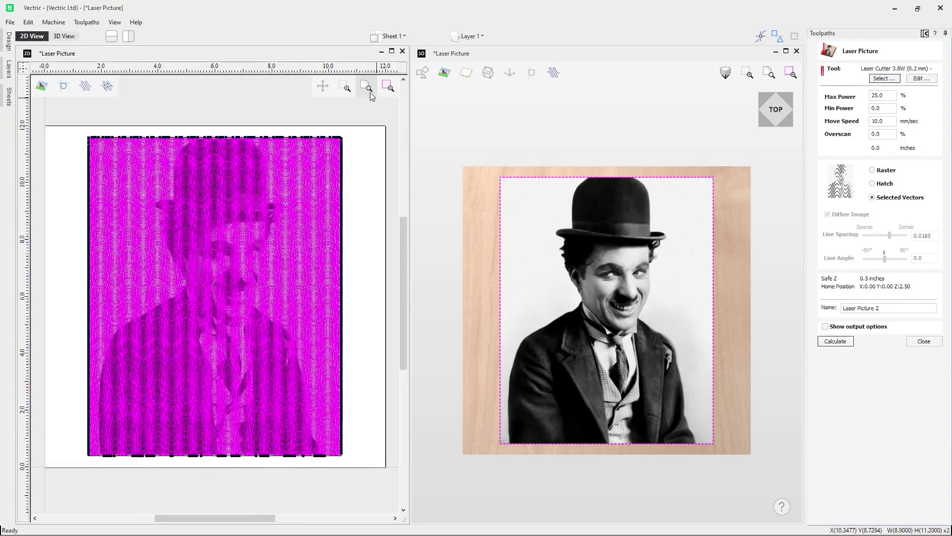
- Calculate the Laser Picture 2 toolpath from the selected vectors and preview it in an enlarged 3D view
{"action": "left_click", "coordinate": [840, 344]}
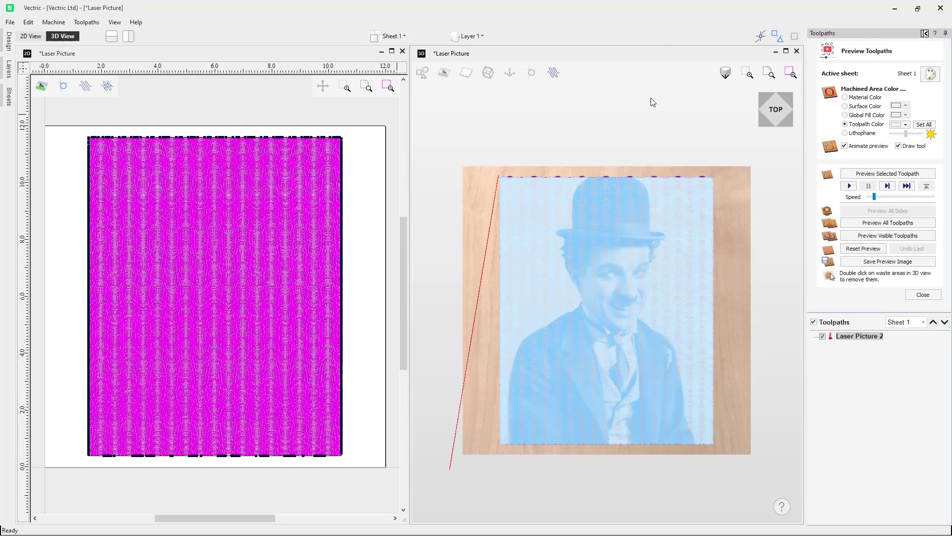
{"action": "left_click", "coordinate": [786, 51]}
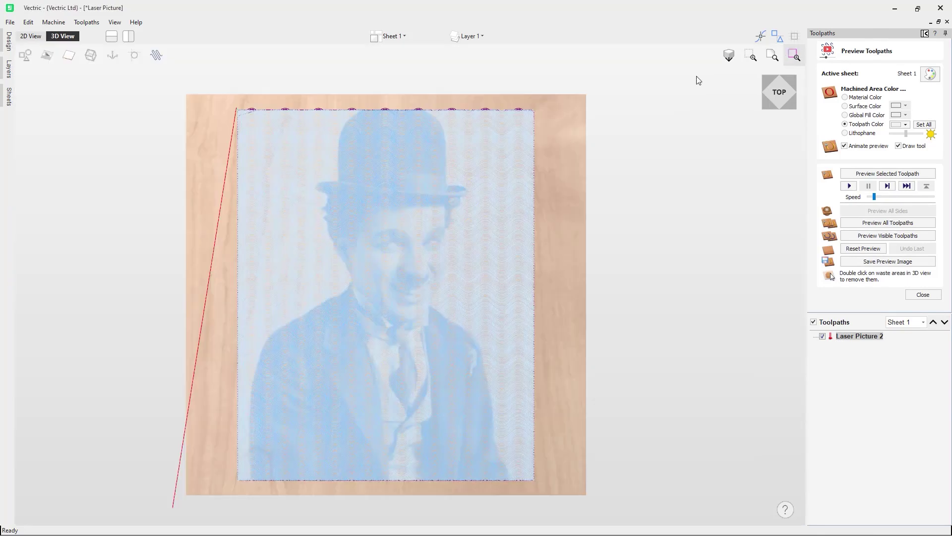
{"action": "left_click", "coordinate": [893, 242]}
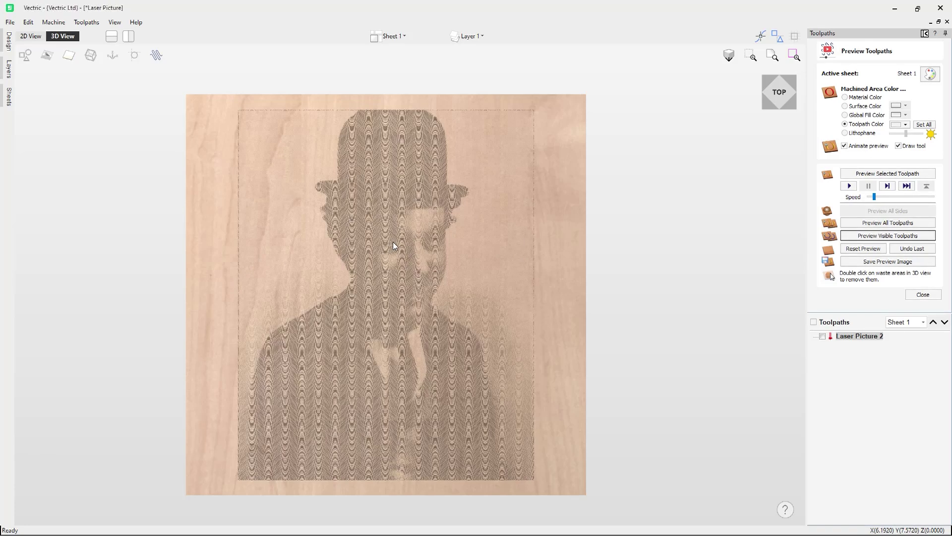
- Reset the preview and reopen the Laser Picture 2 toolpath with its output options shown
{"action": "left_click", "coordinate": [862, 249]}
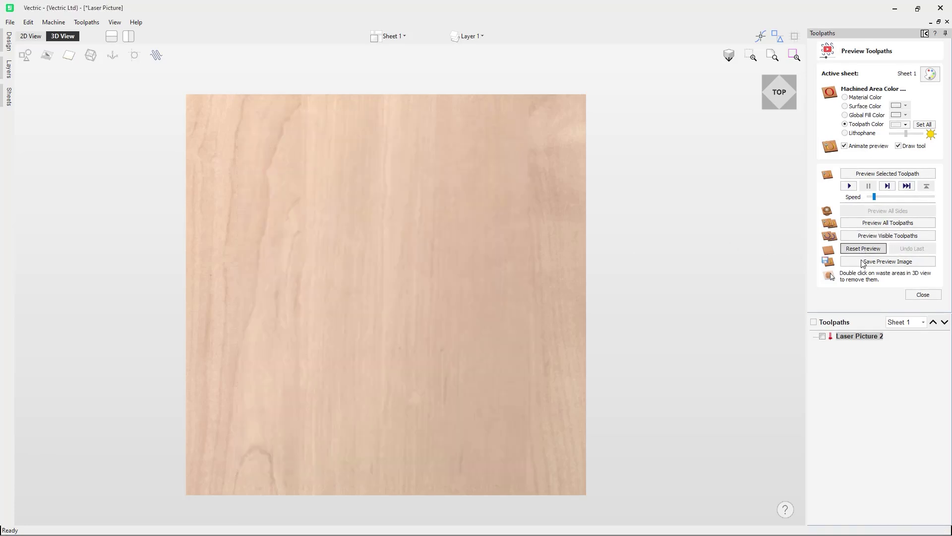
{"action": "double_click", "coordinate": [862, 336]}
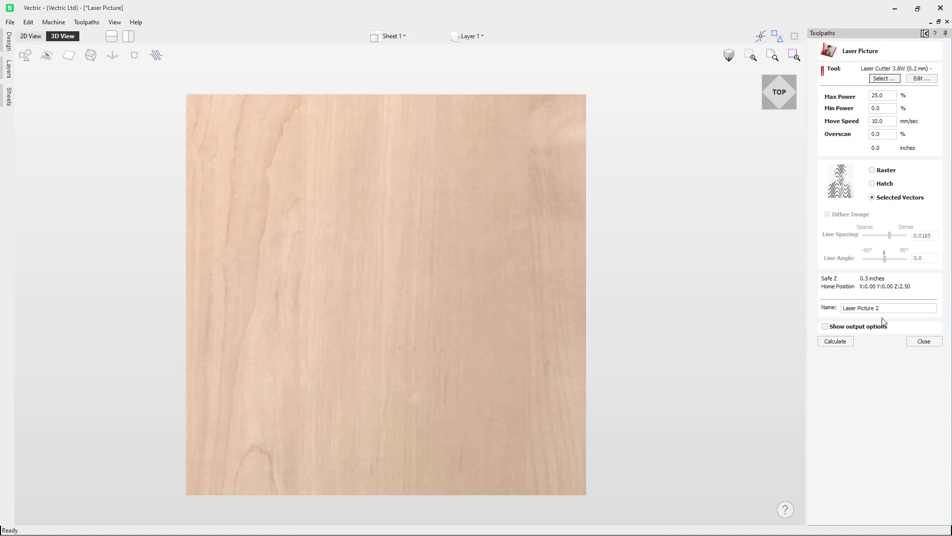
{"action": "left_click", "coordinate": [826, 326]}
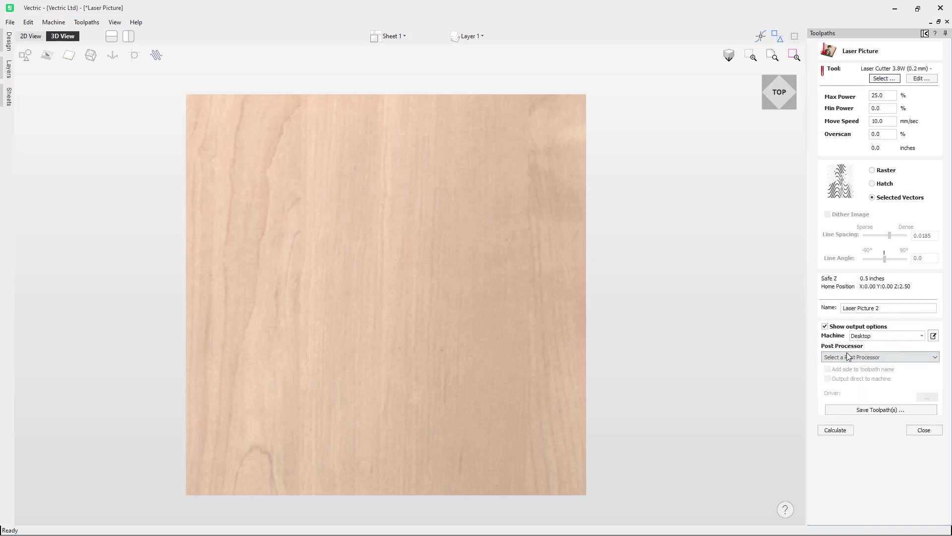